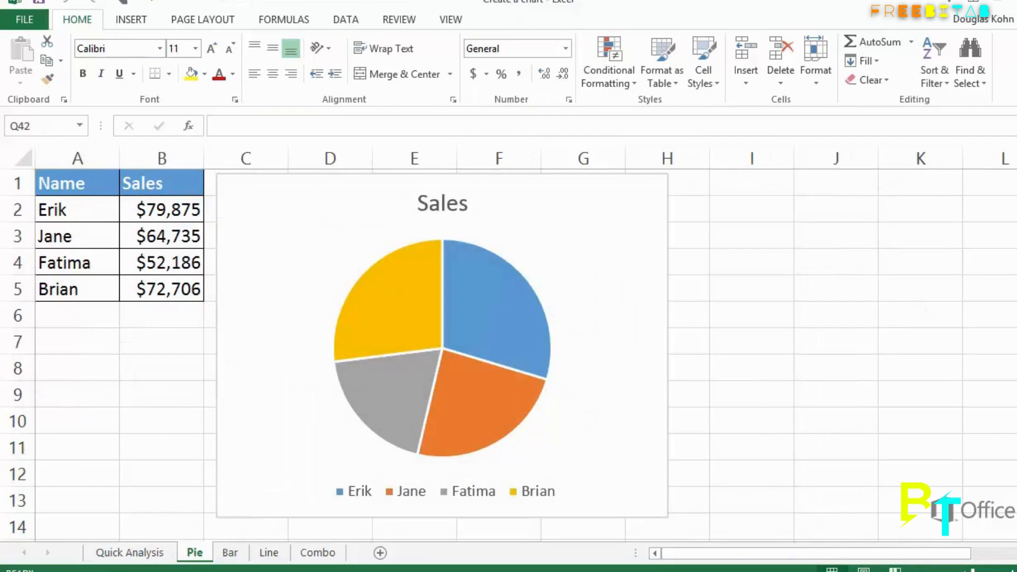
Change the pie chart's title to "February Sales".
{"action": "left_click", "coordinate": [738, 292]}
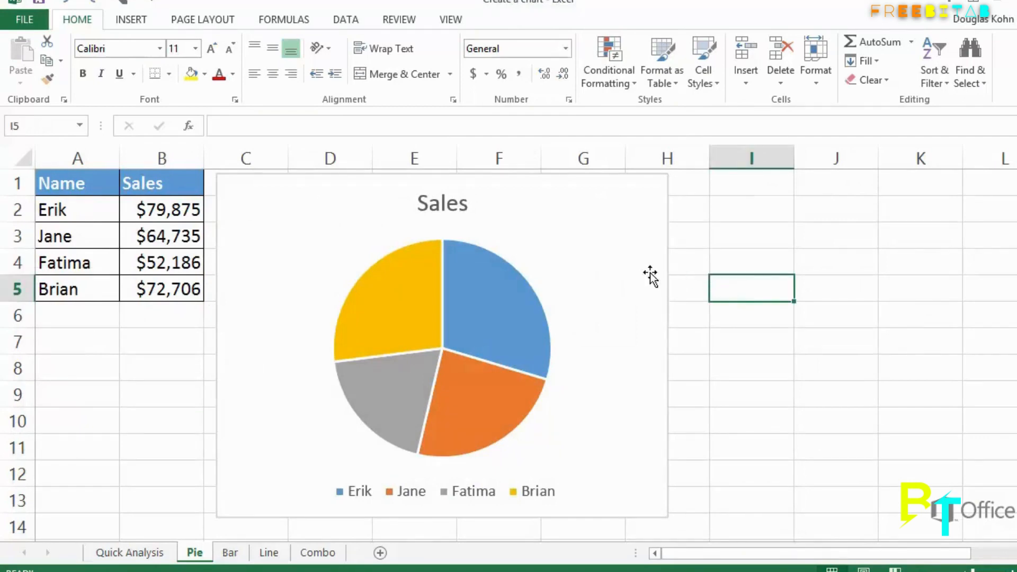
{"action": "left_click", "coordinate": [427, 210]}
{"action": "left_click", "coordinate": [427, 210]}
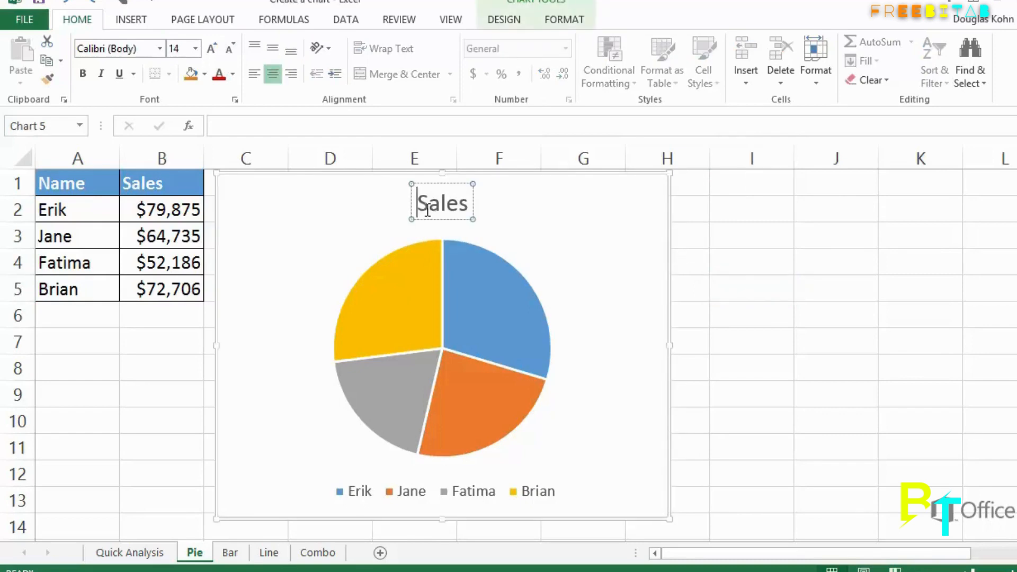
{"action": "type", "text": "Febr"}
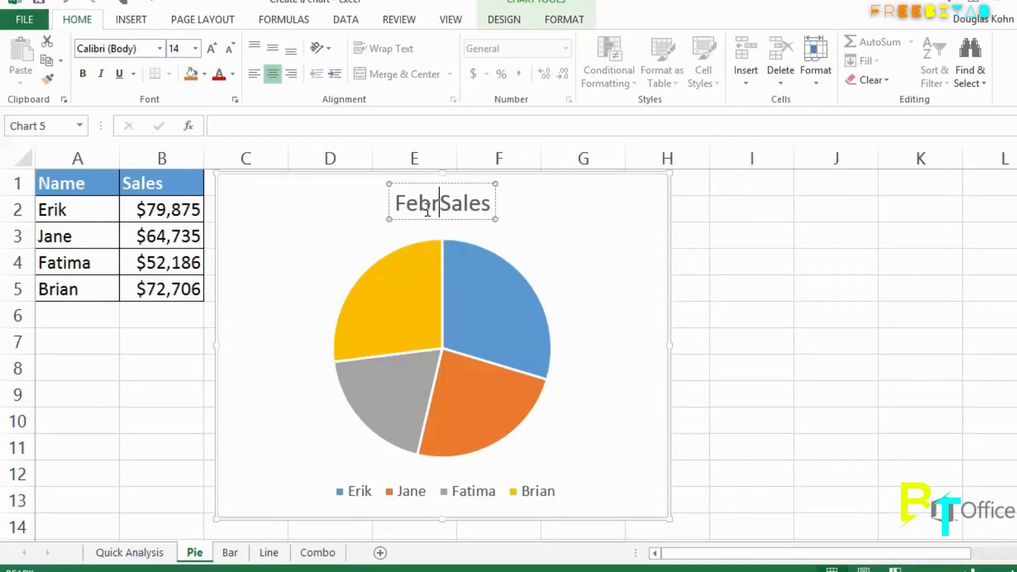
{"action": "type", "text": "uary"}
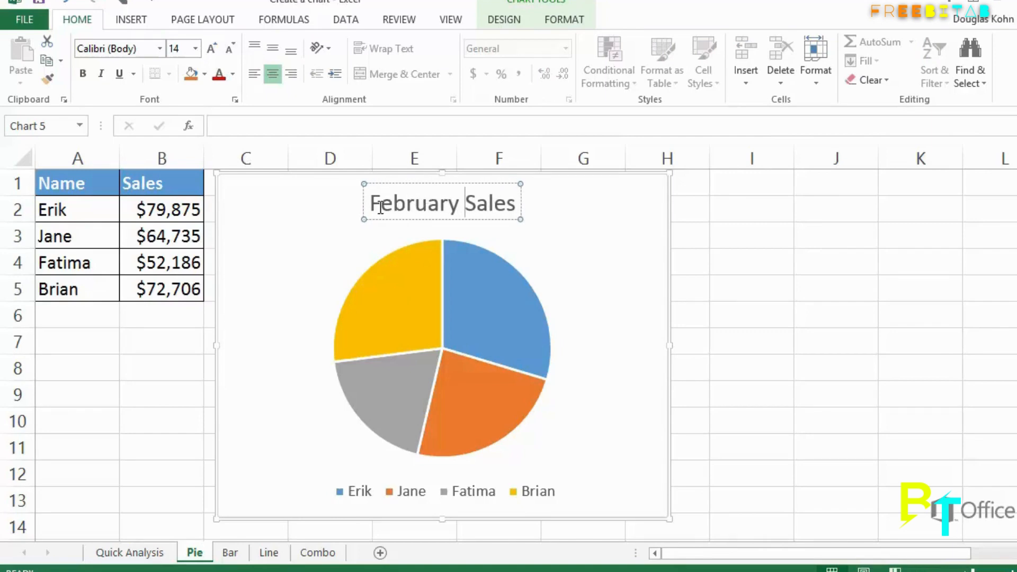
{"action": "left_click_drag", "start_coordinate": [380, 207], "coordinate": [498, 206]}
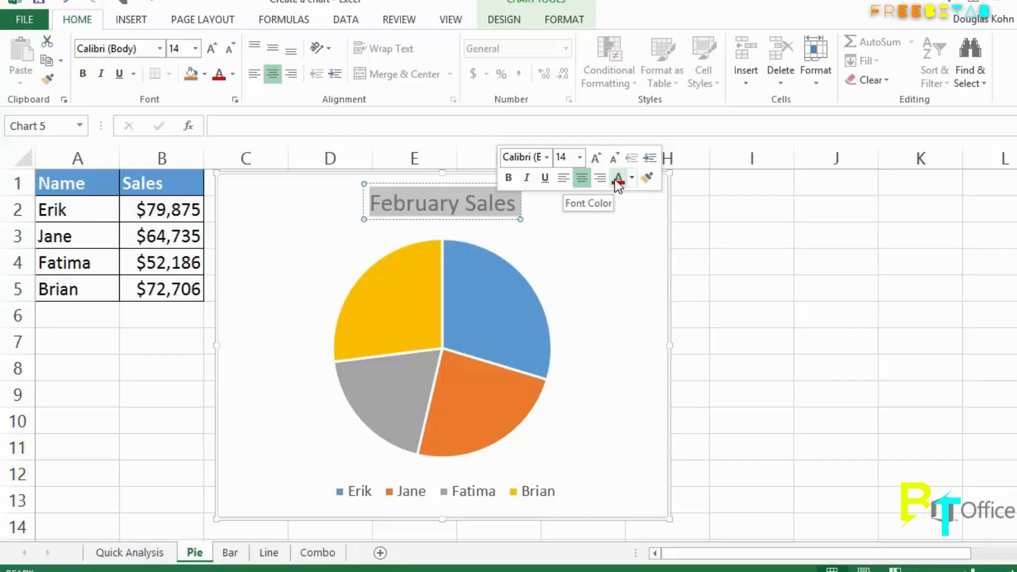
{"action": "left_click", "coordinate": [635, 213]}
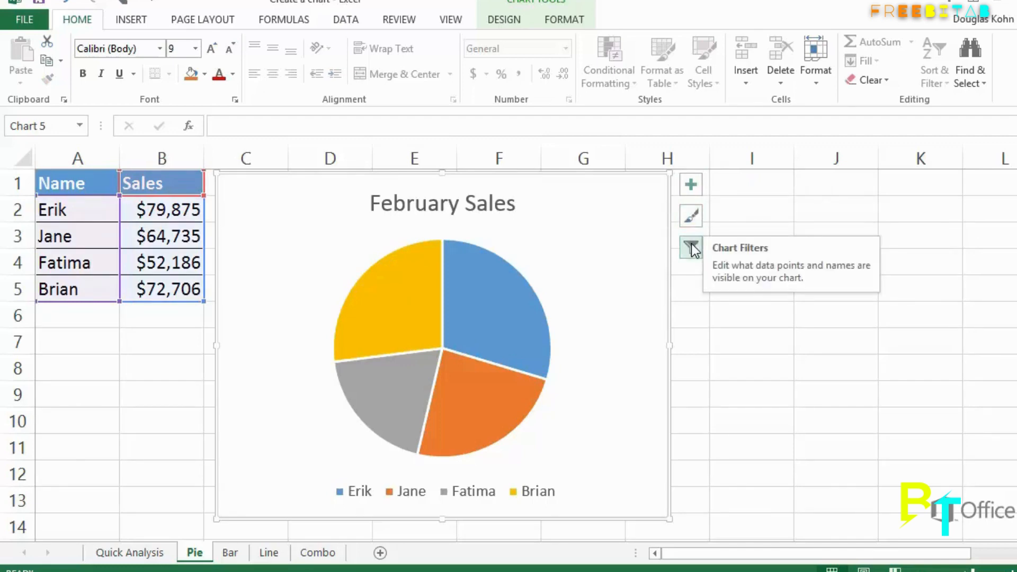
Add data labels to the pie chart that show the percentage along with the value.
{"action": "left_click", "coordinate": [691, 185]}
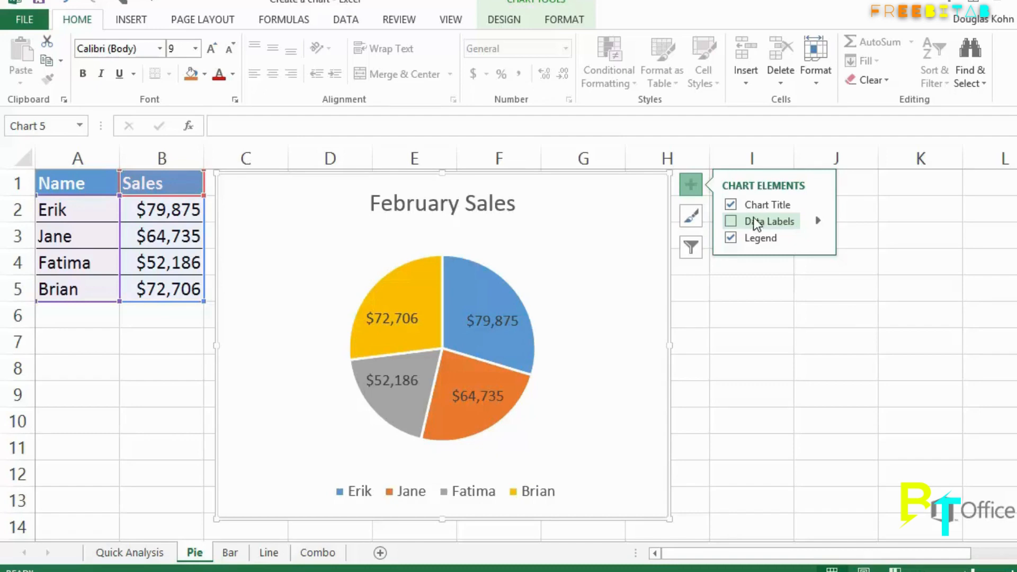
{"action": "left_click", "coordinate": [817, 221]}
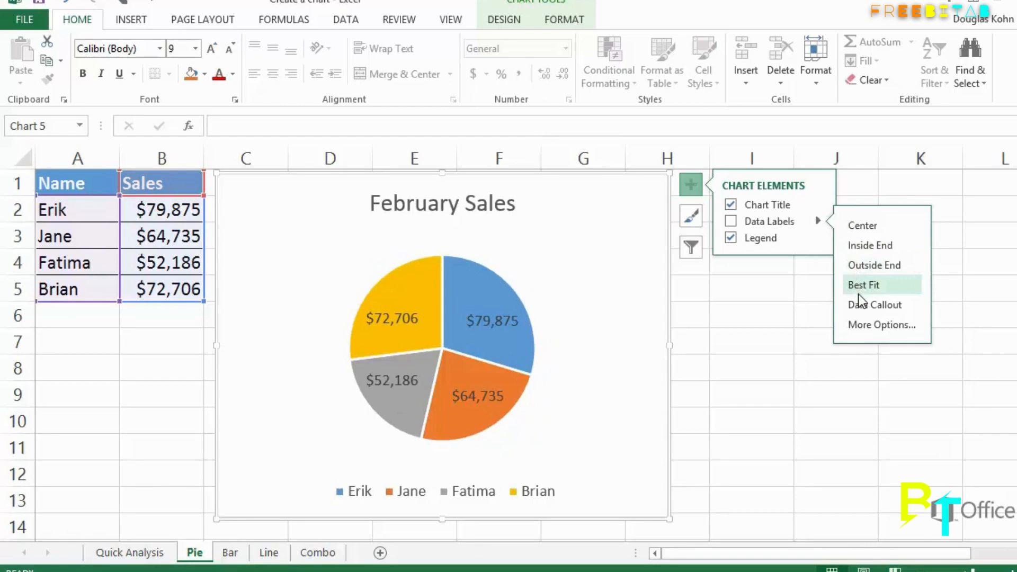
{"action": "left_click", "coordinate": [866, 320]}
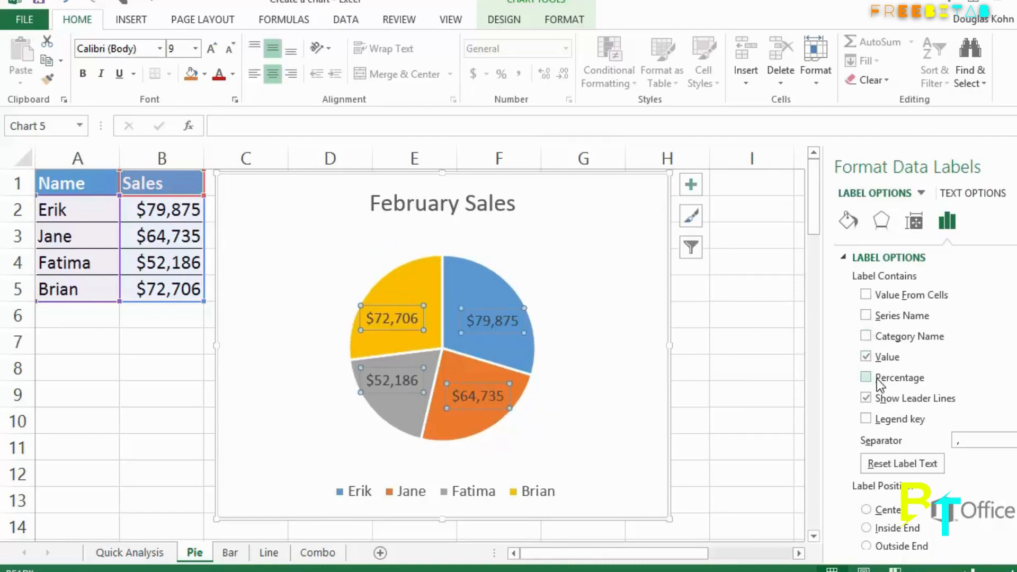
{"action": "left_click", "coordinate": [869, 379]}
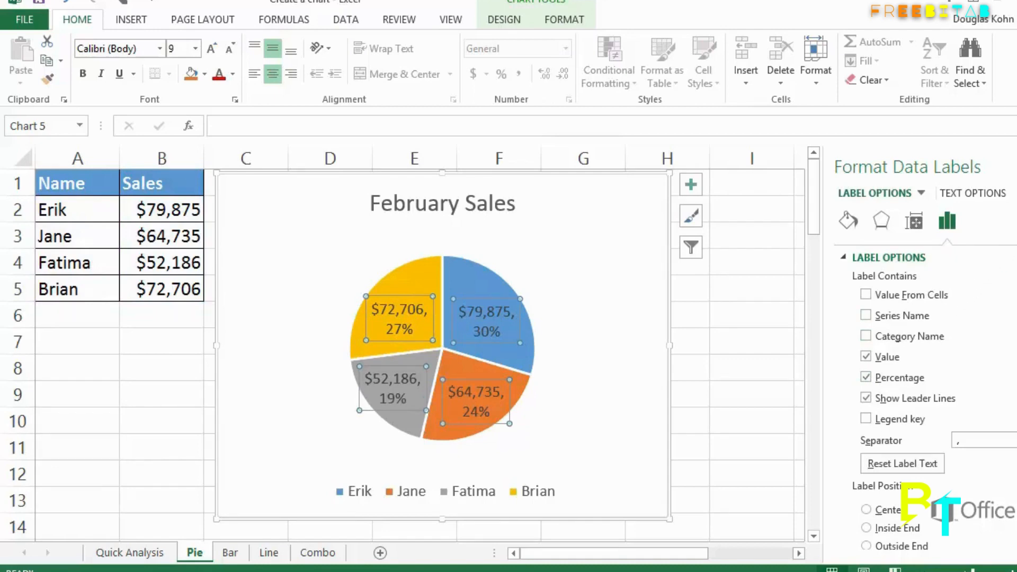
{"action": "left_click", "coordinate": [1016, 167]}
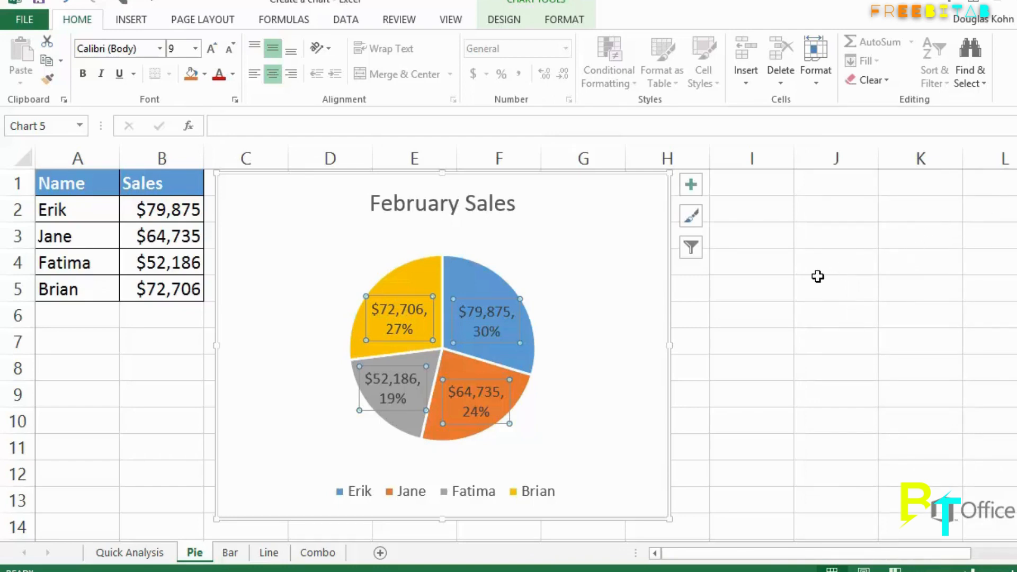
Apply a preset chart style to the February Sales pie chart.
{"action": "left_click", "coordinate": [695, 223]}
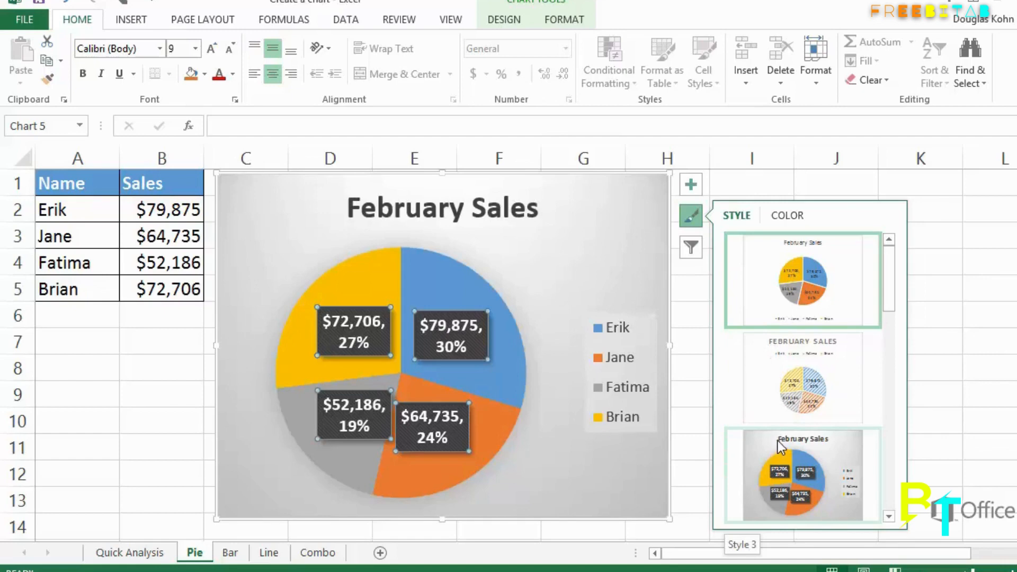
{"action": "left_click", "coordinate": [786, 386]}
{"action": "left_click", "coordinate": [757, 288]}
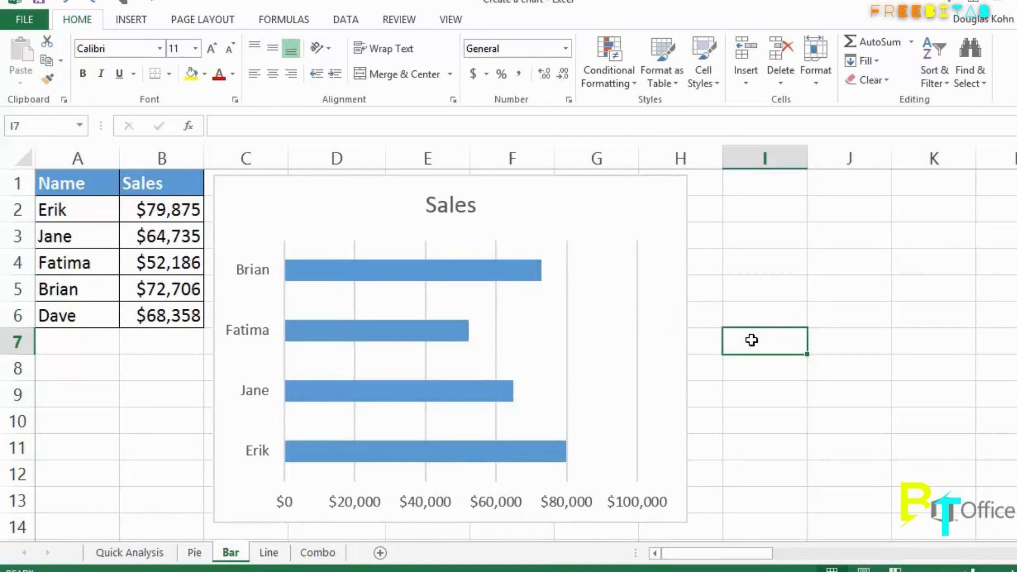
Add a data table beneath the Sales bar chart on the Bar sheet.
{"action": "left_click", "coordinate": [617, 234]}
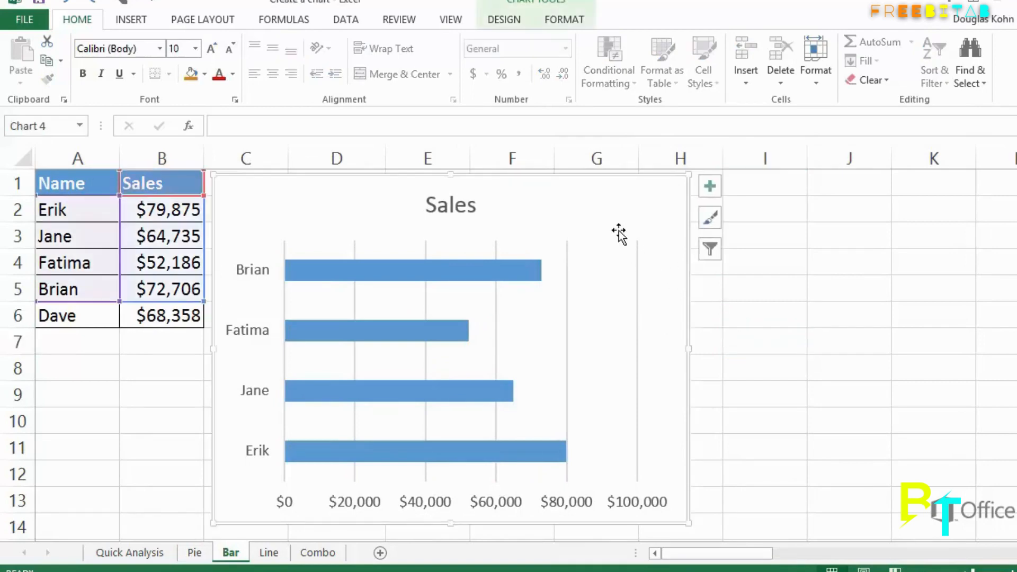
{"action": "left_click", "coordinate": [709, 188]}
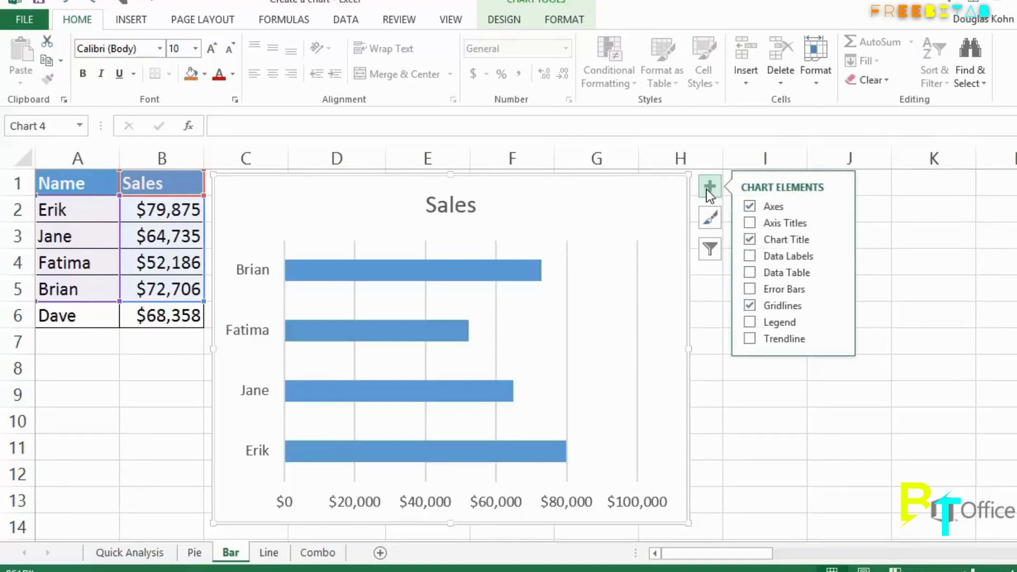
{"action": "left_click", "coordinate": [753, 273]}
{"action": "left_click", "coordinate": [719, 293]}
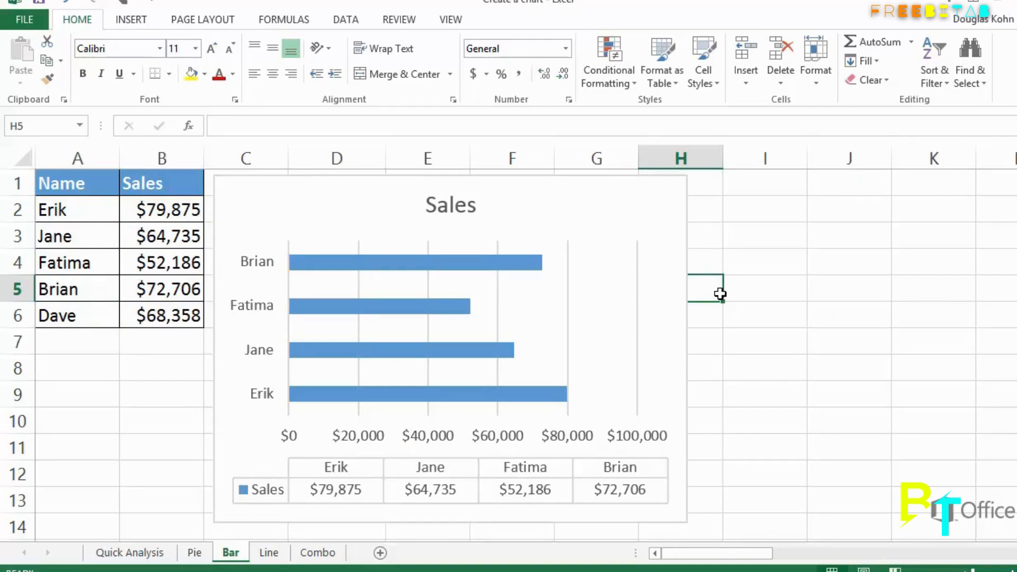
Extend the bar chart's source data range to A1:B6 so it includes the last salesperson's row.
{"action": "right_click", "coordinate": [594, 285]}
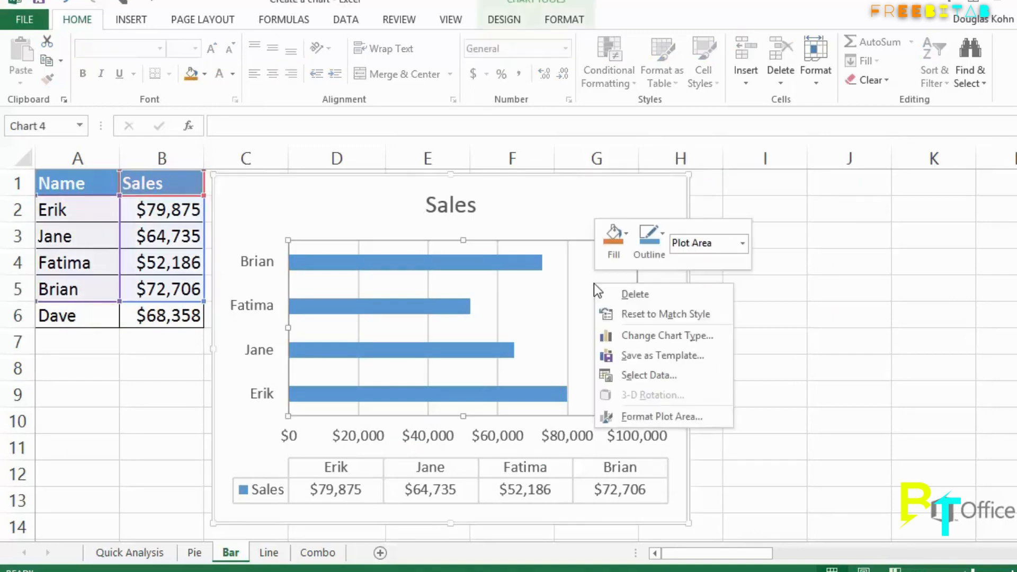
{"action": "left_click", "coordinate": [626, 375]}
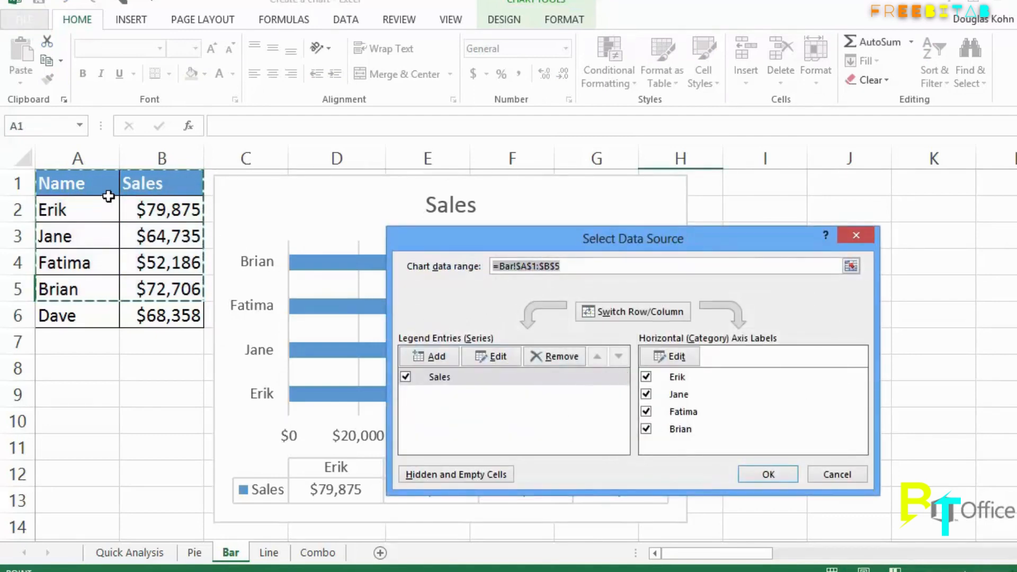
{"action": "left_click_drag", "start_coordinate": [108, 195], "coordinate": [160, 314]}
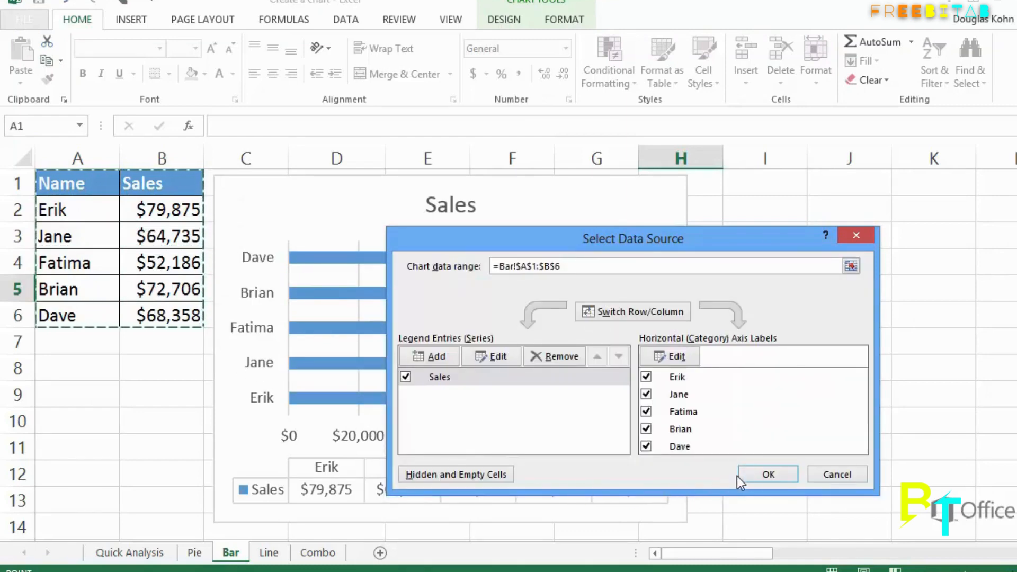
{"action": "left_click", "coordinate": [752, 477]}
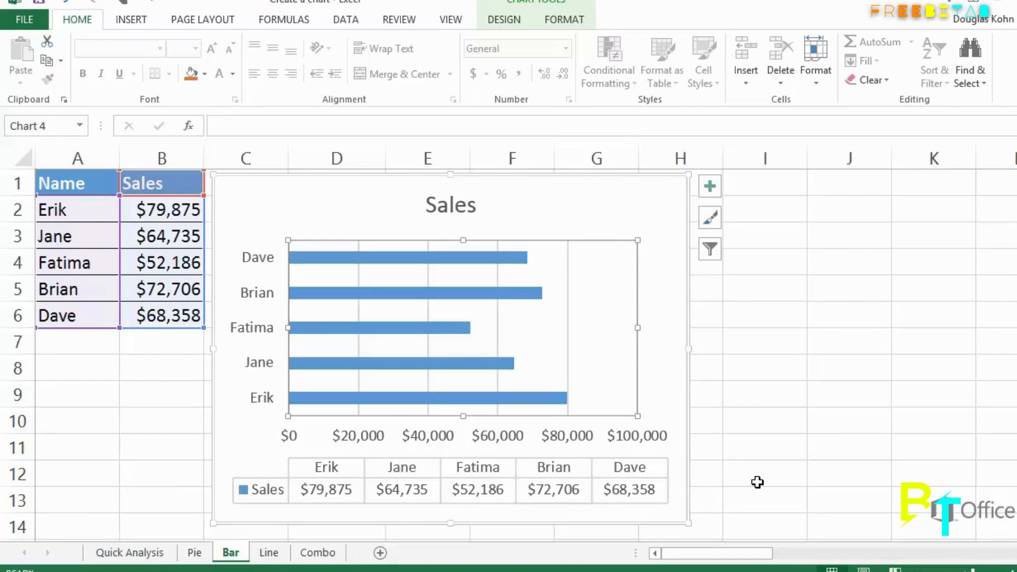
Change the Sales bar chart's type to Clustered Column.
{"action": "right_click", "coordinate": [589, 349]}
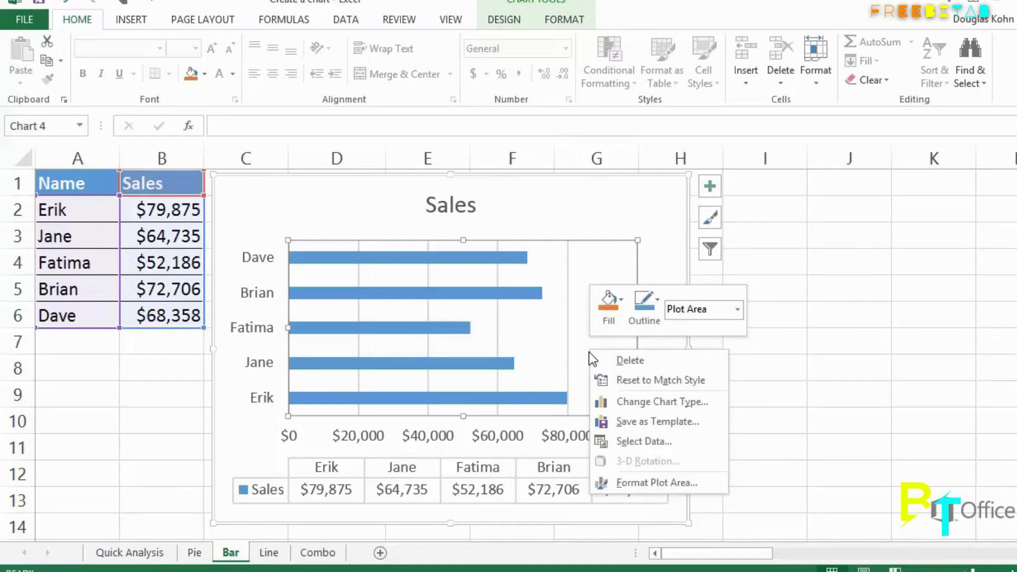
{"action": "left_click", "coordinate": [609, 397]}
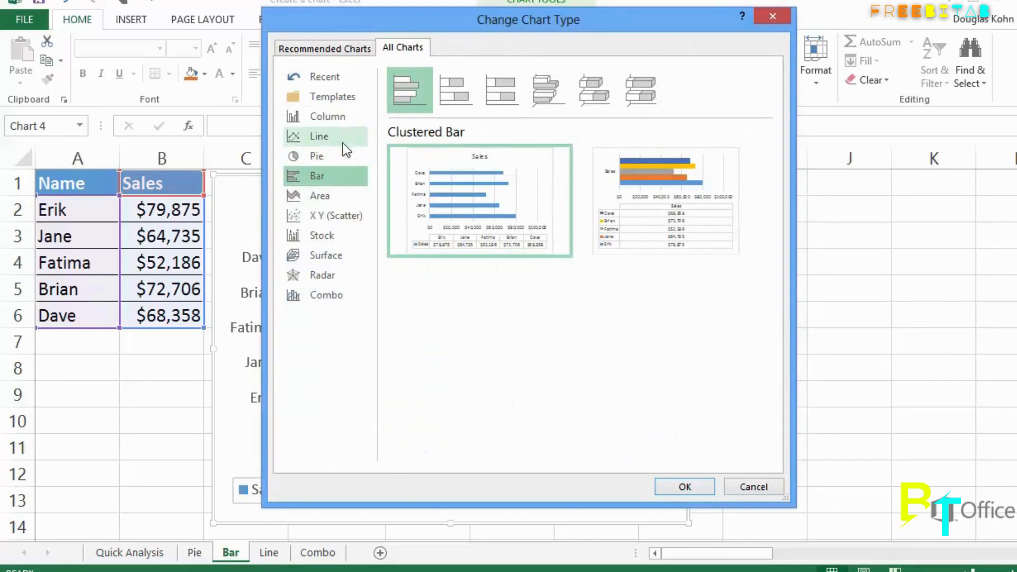
{"action": "left_click", "coordinate": [342, 125]}
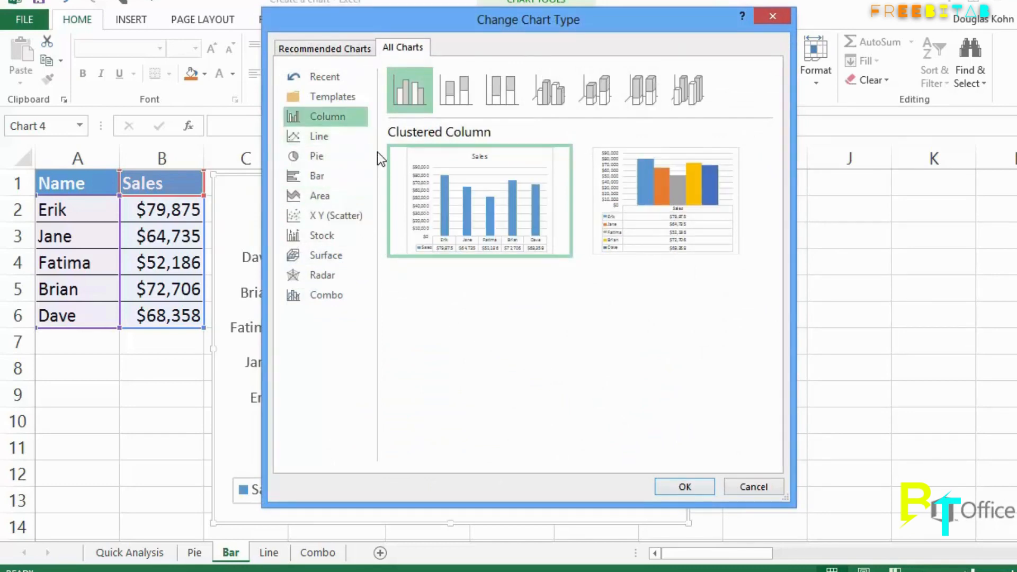
{"action": "mouse_move", "coordinate": [408, 176]}
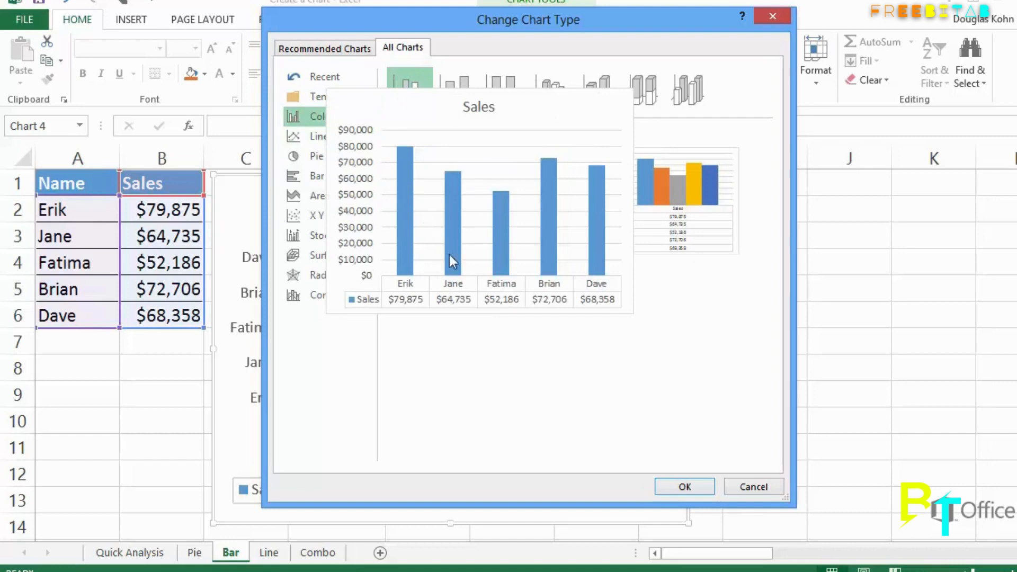
{"action": "left_click", "coordinate": [678, 488]}
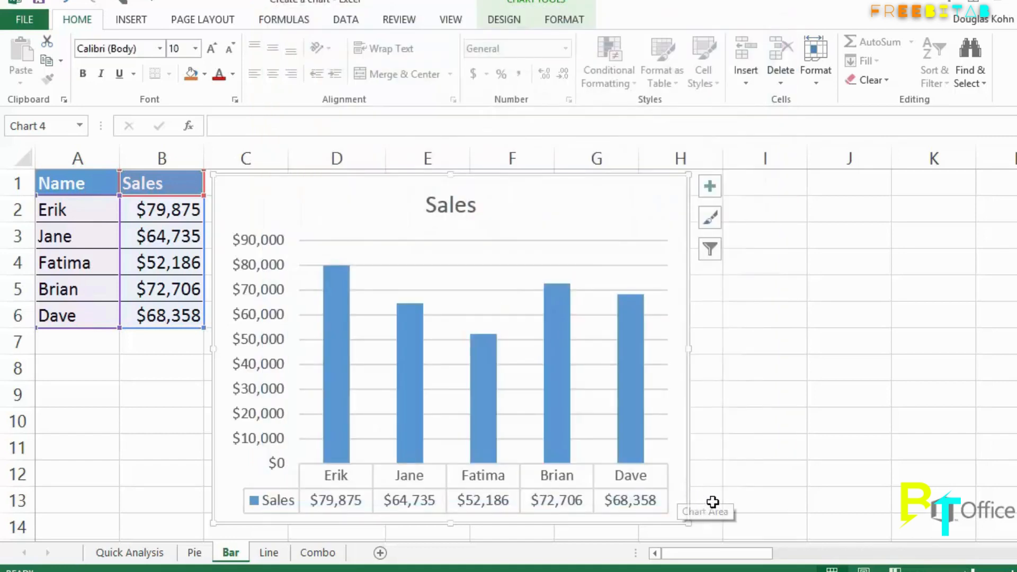
{"action": "left_click", "coordinate": [751, 512]}
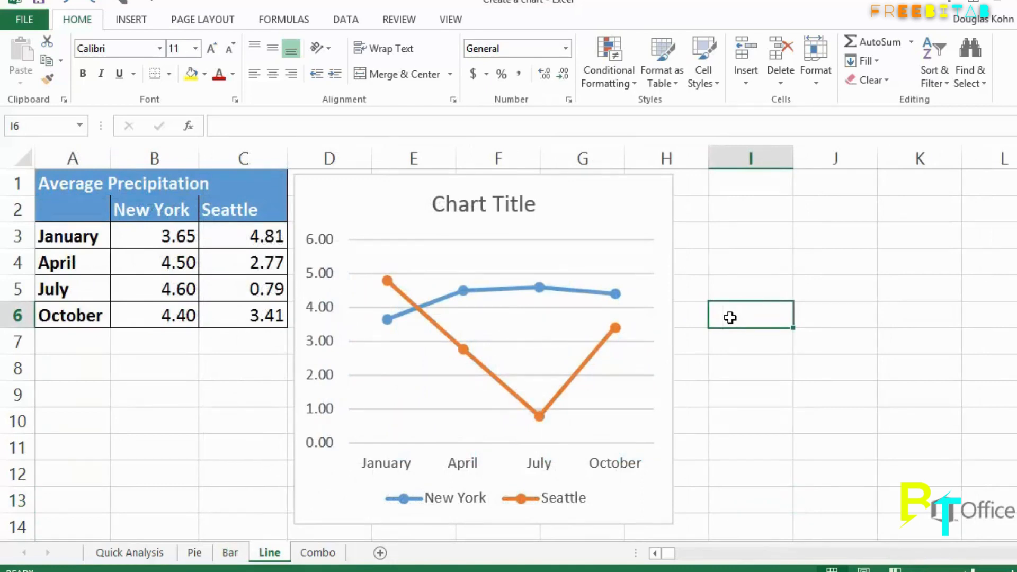
Replace the placeholder title of the line chart on the Line sheet with "Average Precipitation".
{"action": "left_click", "coordinate": [539, 209]}
{"action": "double_click", "coordinate": [524, 214]}
{"action": "left_click_drag", "start_coordinate": [525, 214], "coordinate": [463, 200]}
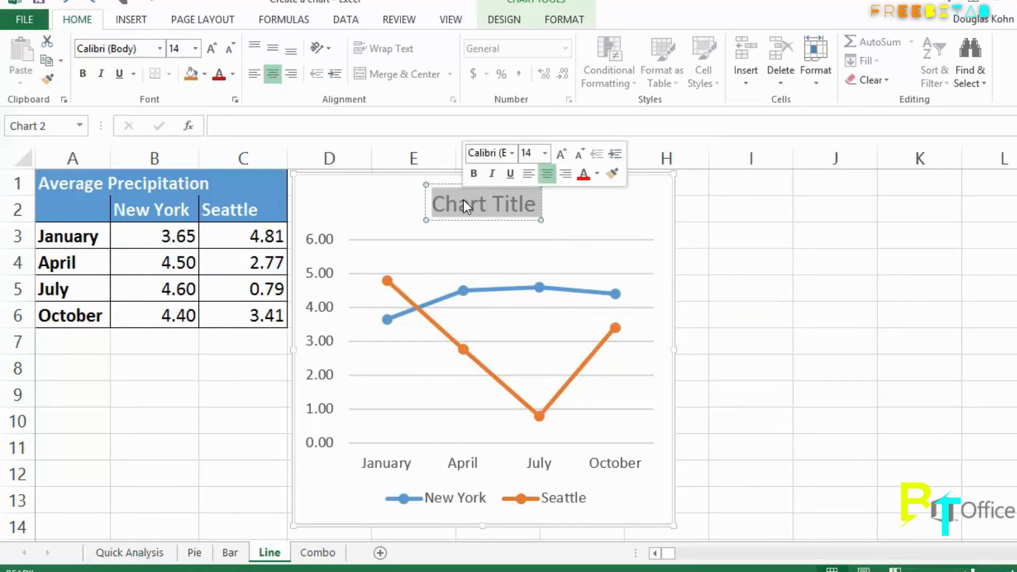
{"action": "type", "text": "Average"}
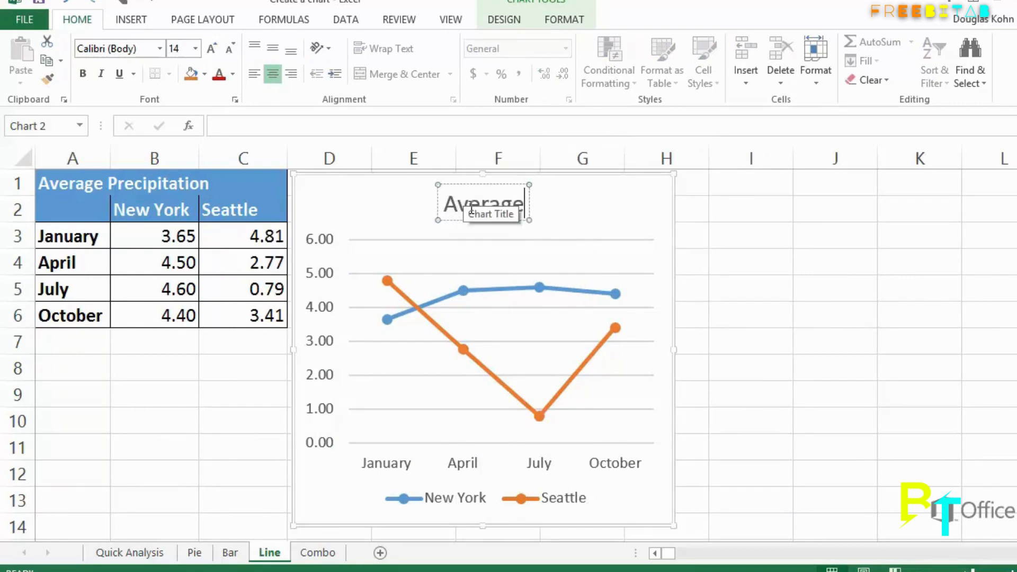
{"action": "type", "text": " Preci"}
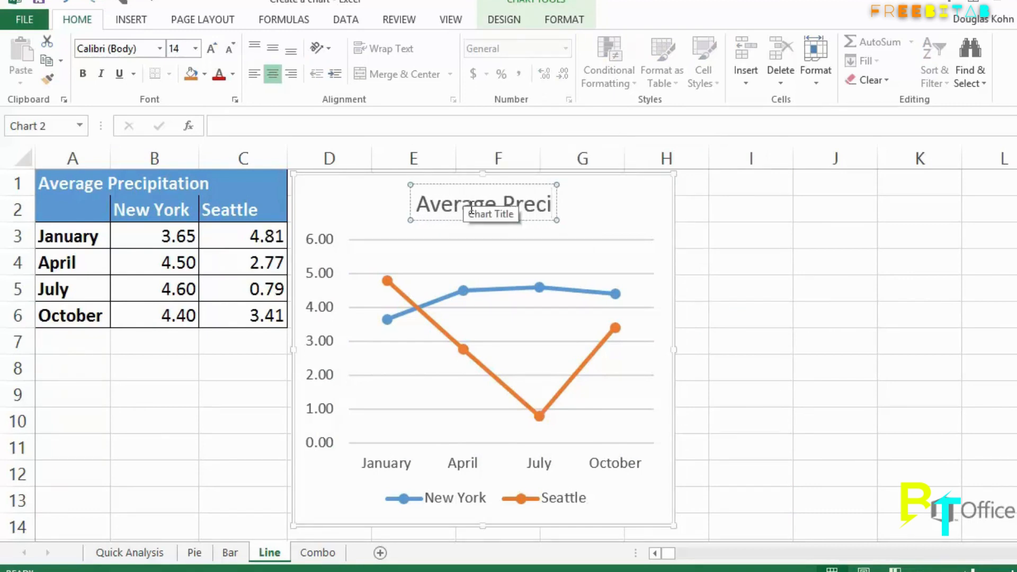
{"action": "type", "text": "pitation"}
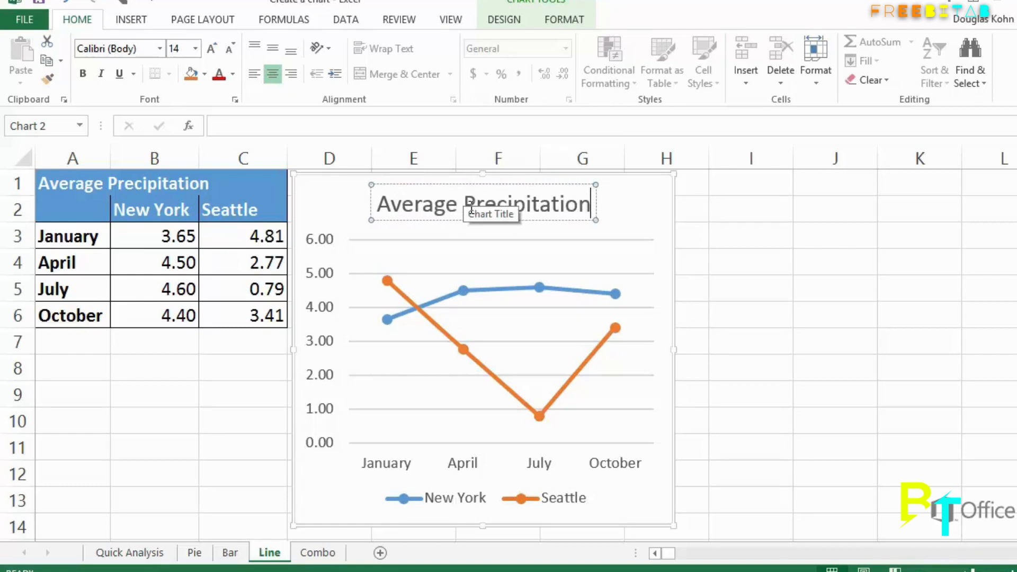
{"action": "left_click", "coordinate": [626, 217]}
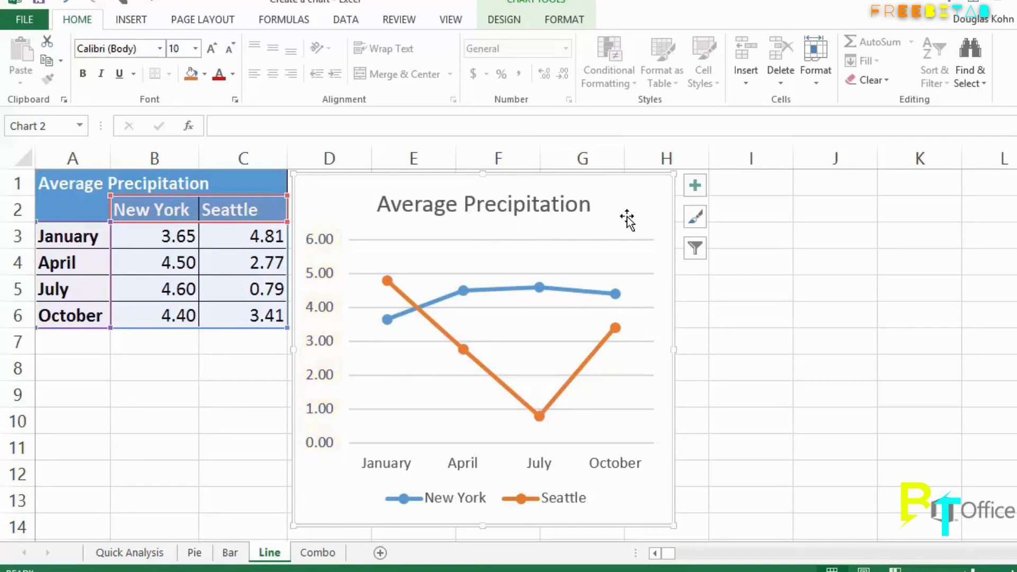
Add only a primary vertical axis title to the line chart and set its text to "Inches".
{"action": "left_click", "coordinate": [696, 186]}
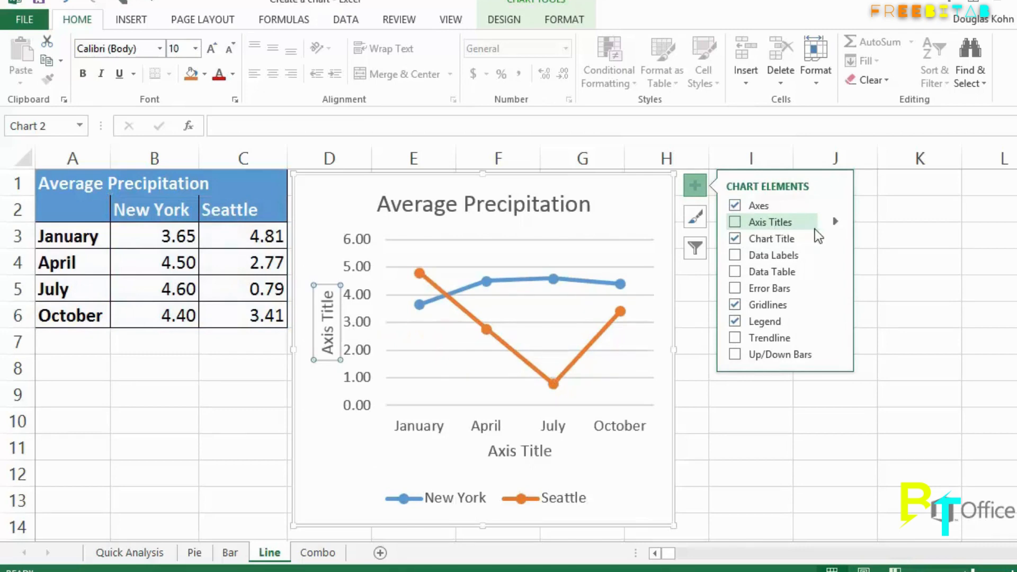
{"action": "left_click", "coordinate": [830, 222]}
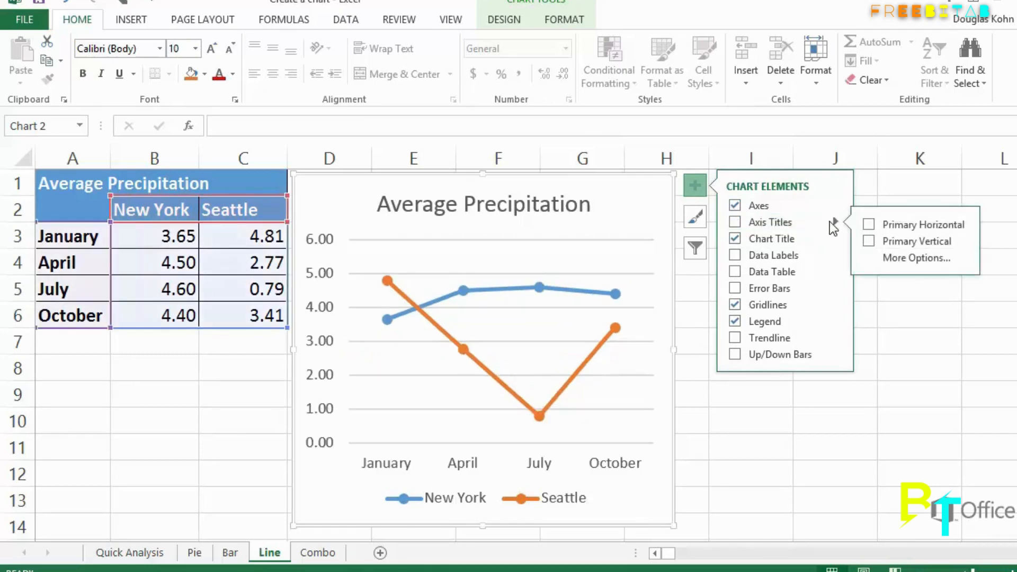
{"action": "left_click", "coordinate": [868, 242]}
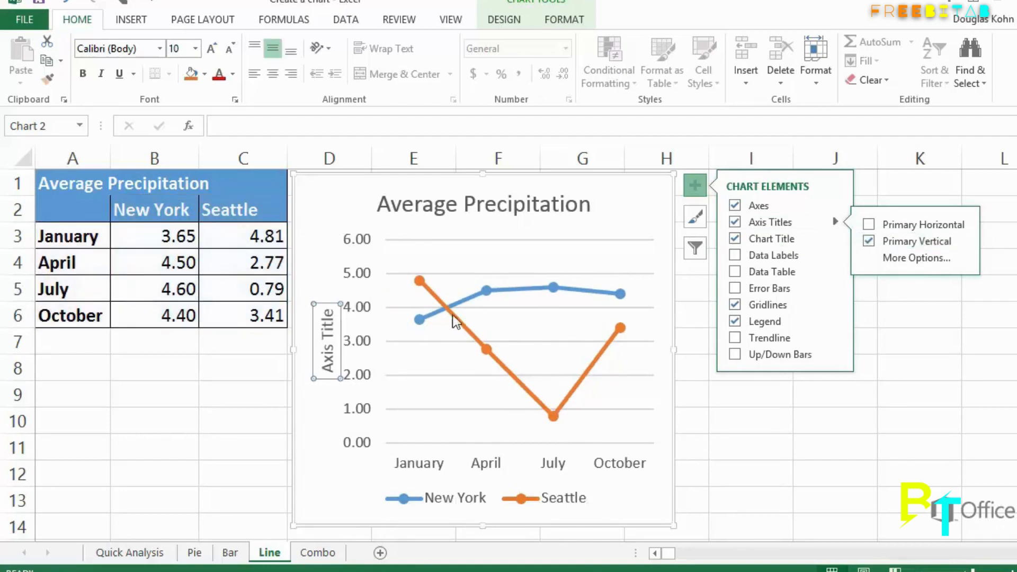
{"action": "left_click", "coordinate": [341, 370]}
{"action": "left_click_drag", "start_coordinate": [329, 366], "coordinate": [323, 321]}
{"action": "type", "text": "Inches"}
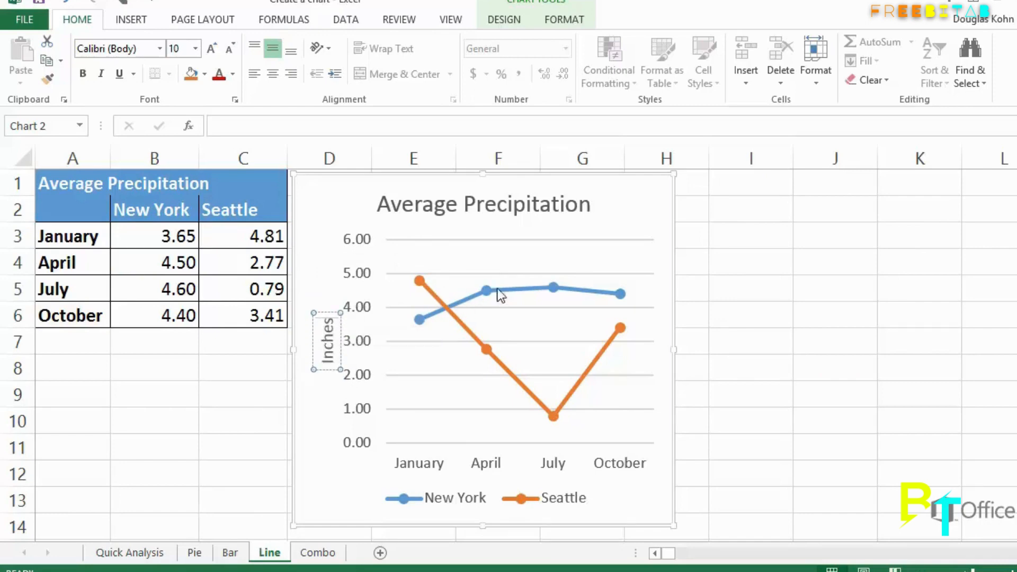
Add data labels to the line chart, positioned to the right of the data points.
{"action": "left_click", "coordinate": [642, 222]}
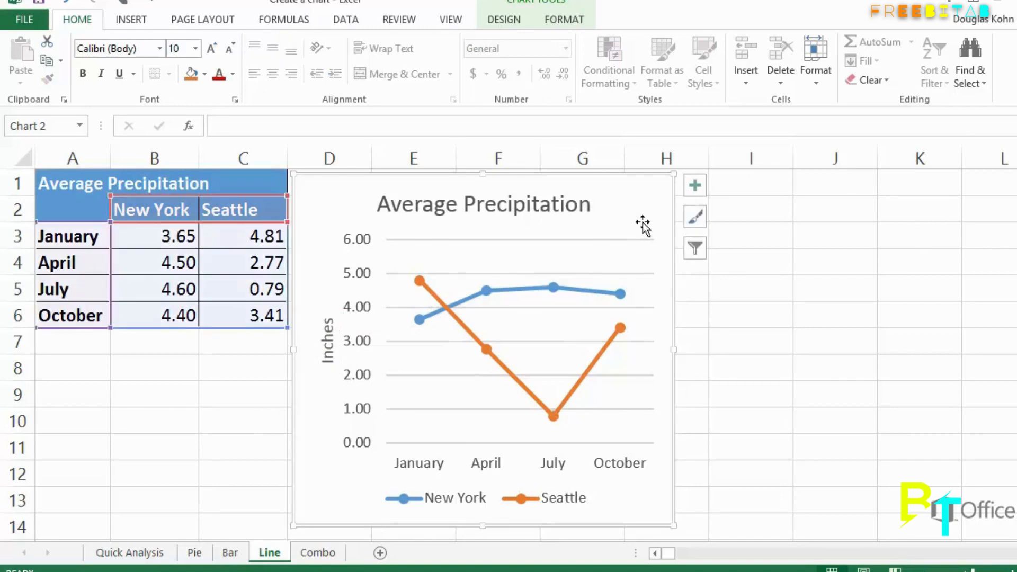
{"action": "left_click", "coordinate": [695, 189]}
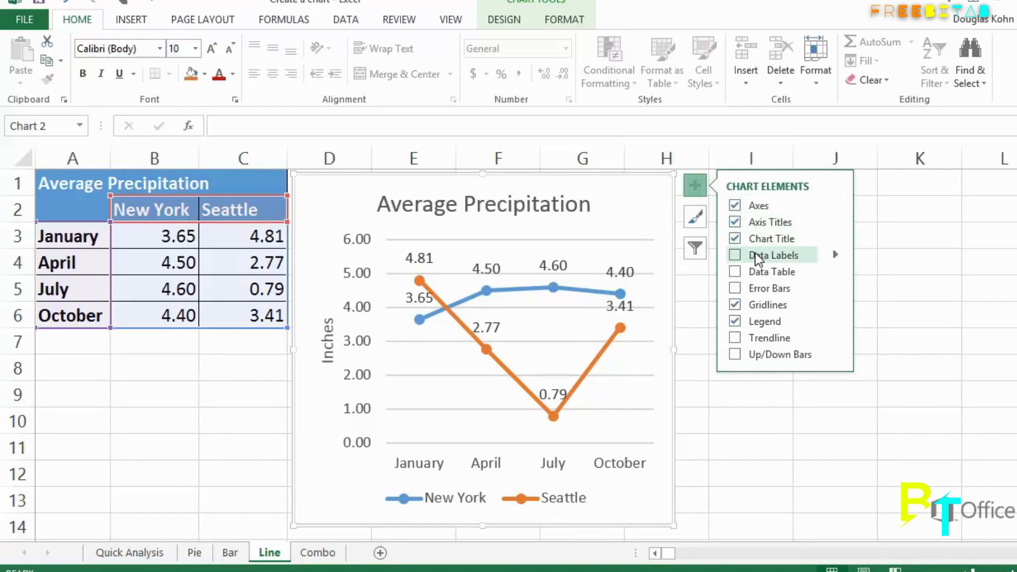
{"action": "left_click", "coordinate": [834, 256]}
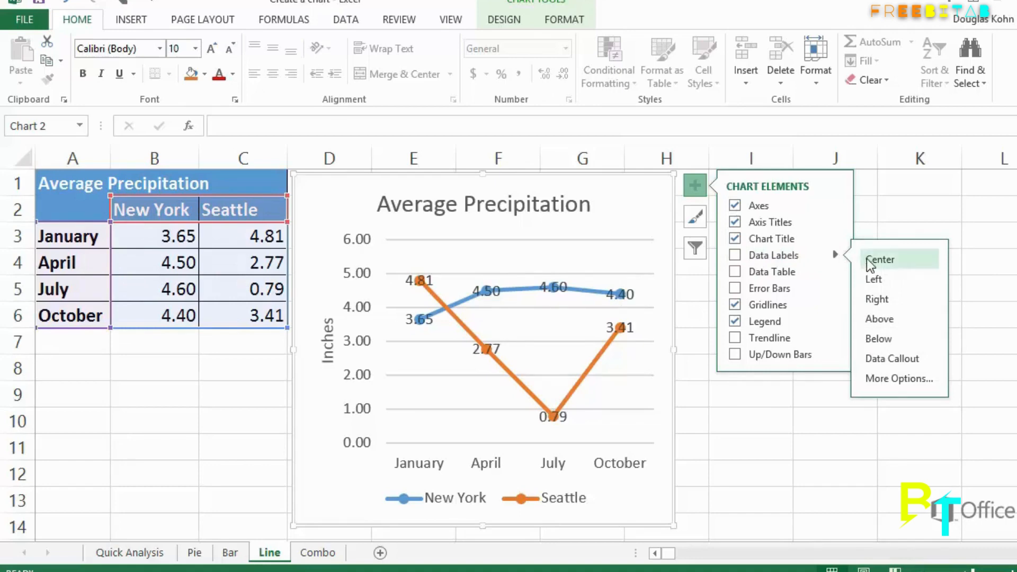
{"action": "left_click", "coordinate": [874, 299]}
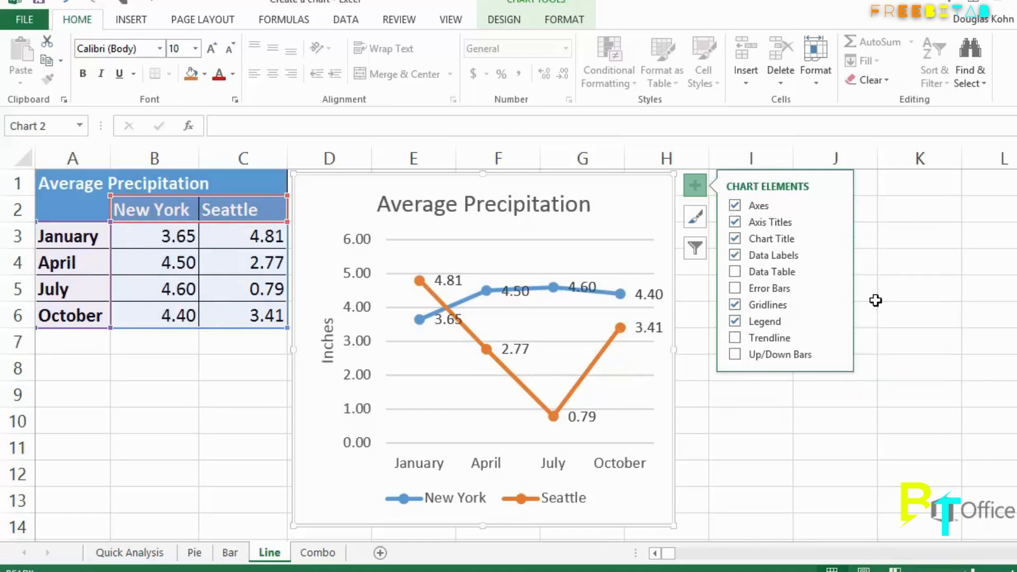
{"action": "left_click", "coordinate": [875, 300]}
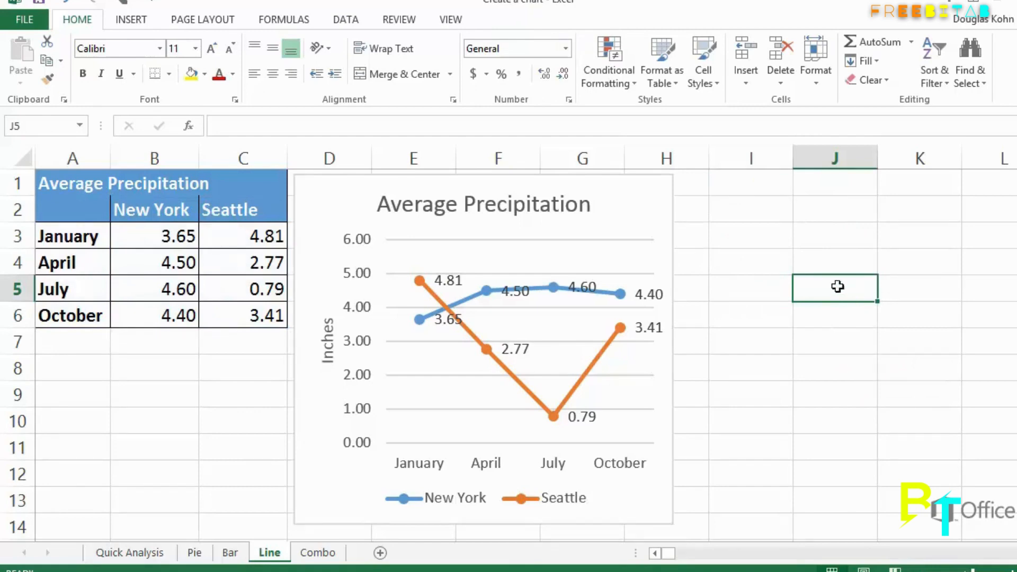
Filter the New York series out of the line chart so that only Seattle is plotted.
{"action": "left_click", "coordinate": [653, 234]}
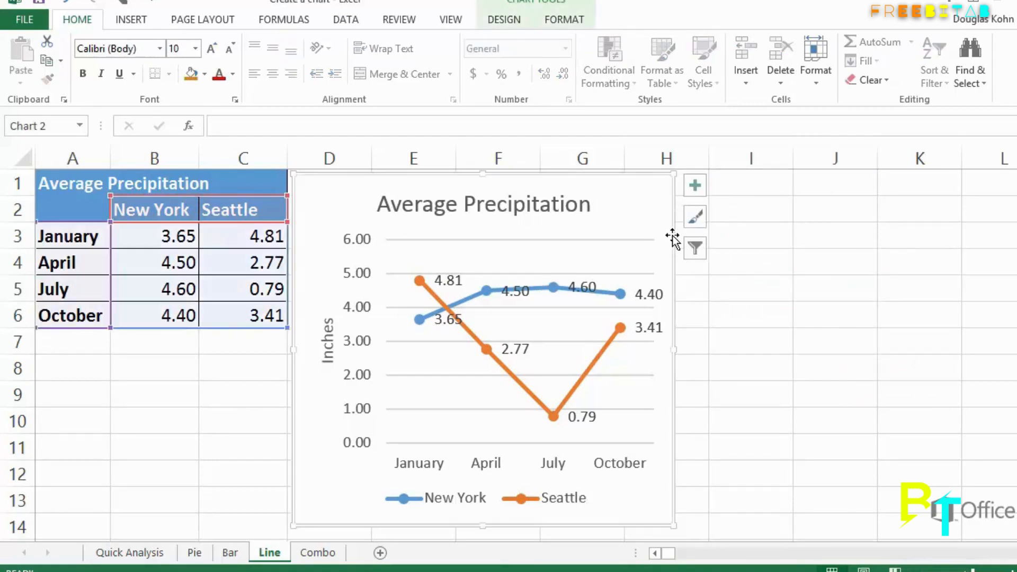
{"action": "left_click", "coordinate": [694, 248]}
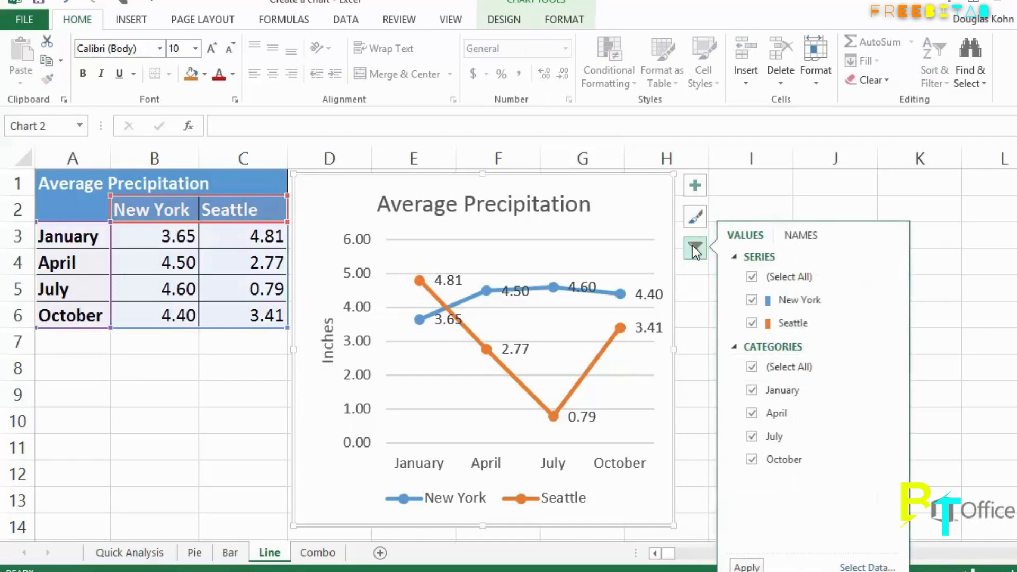
{"action": "left_click", "coordinate": [750, 300]}
{"action": "left_click", "coordinate": [746, 566]}
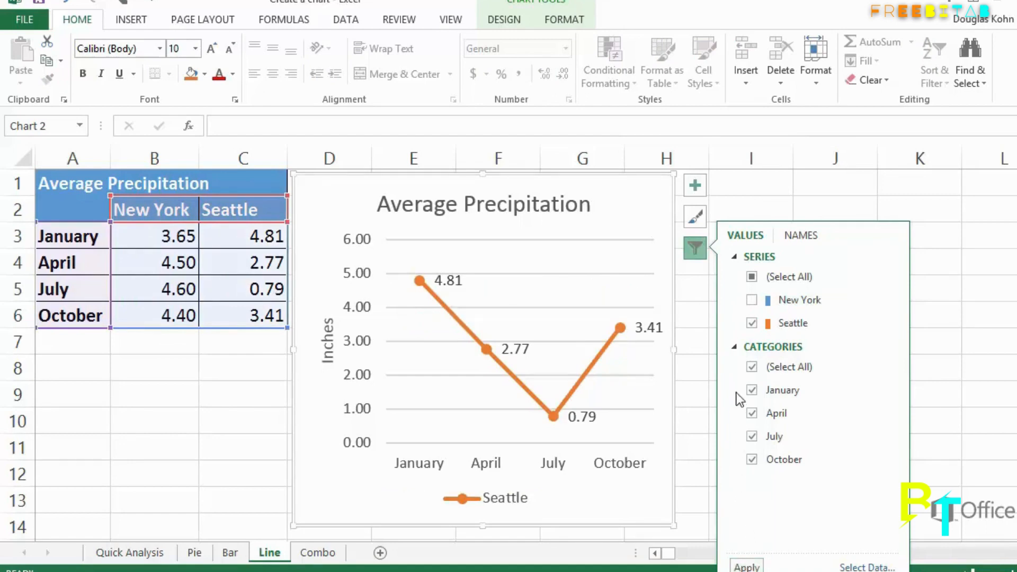
Include the New York series in the line chart again and close the chart filter.
{"action": "left_click", "coordinate": [748, 300]}
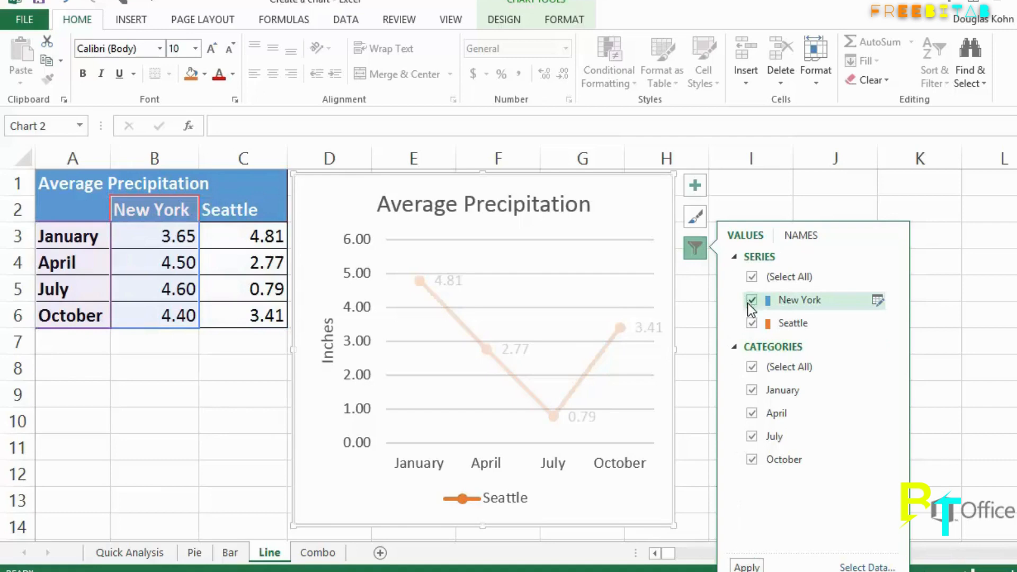
{"action": "left_click", "coordinate": [748, 566]}
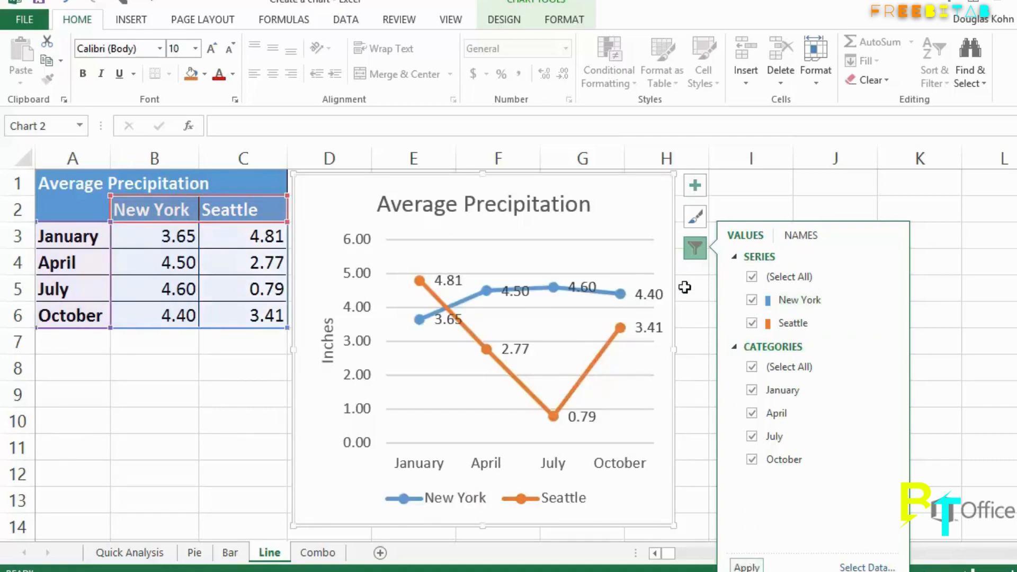
{"action": "left_click", "coordinate": [656, 225]}
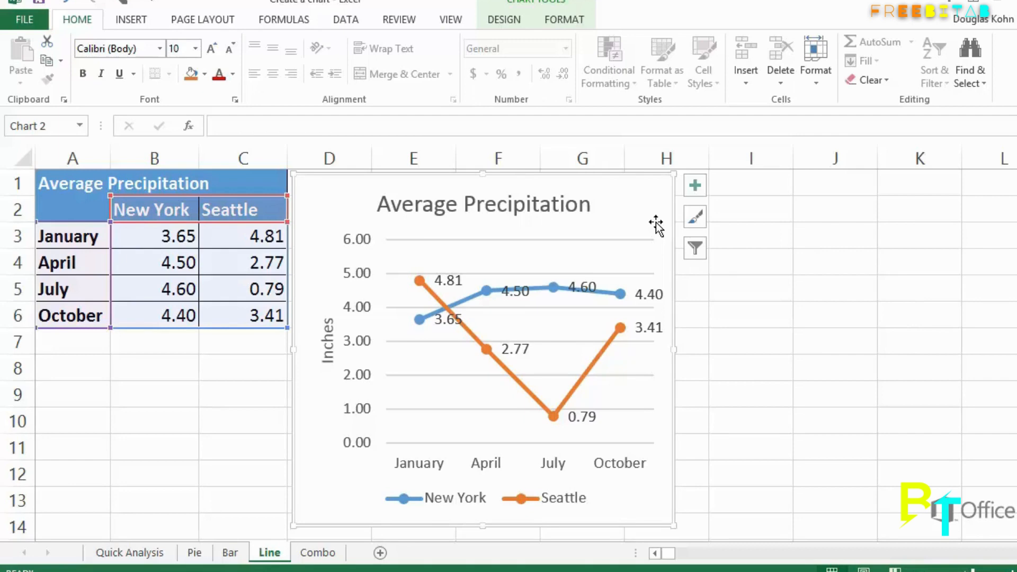
Apply a gradient fill to the line chart's chart area and widen the chart to about the middle of column J.
{"action": "double_click", "coordinate": [656, 225]}
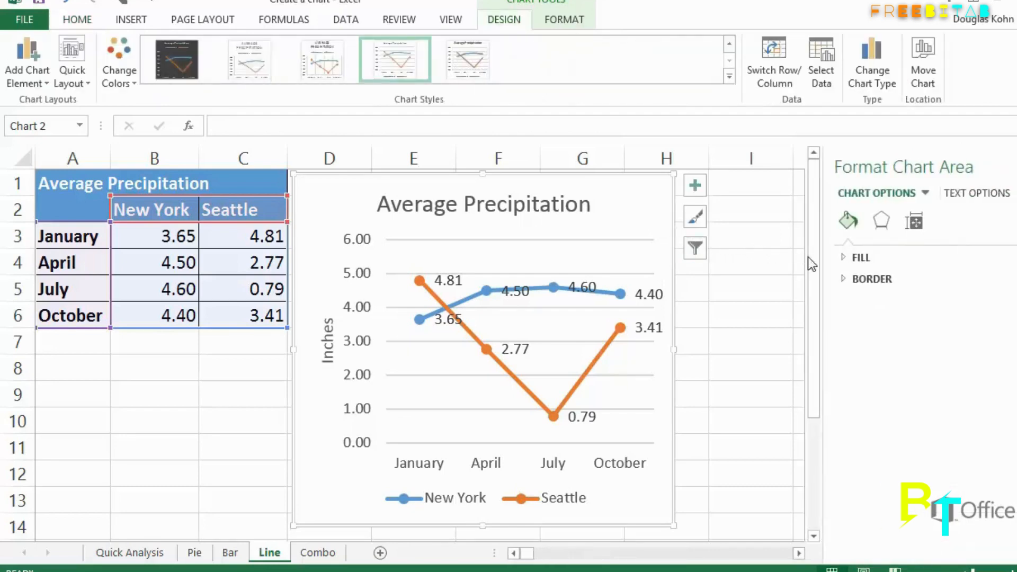
{"action": "left_click", "coordinate": [844, 259]}
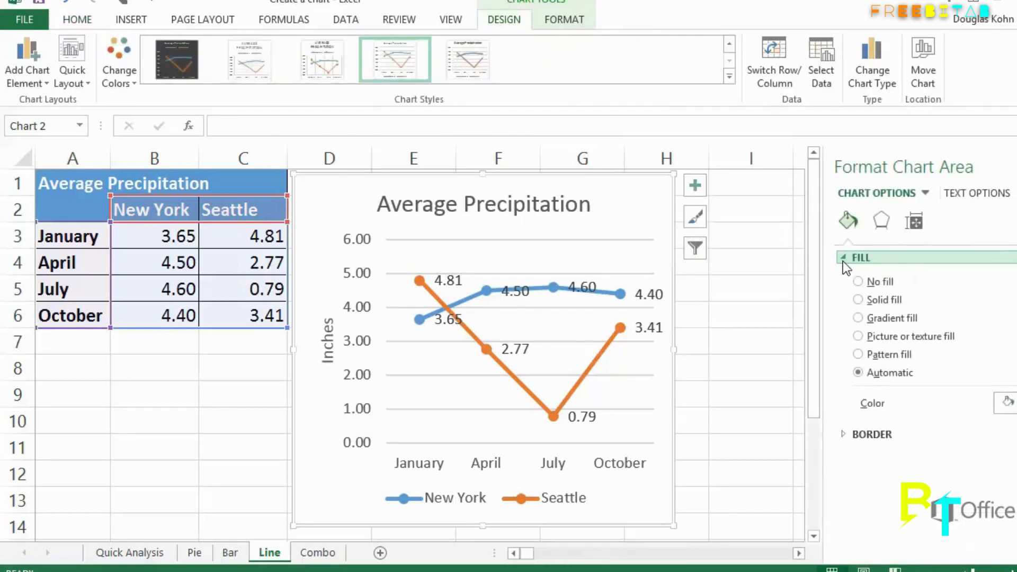
{"action": "left_click", "coordinate": [858, 319]}
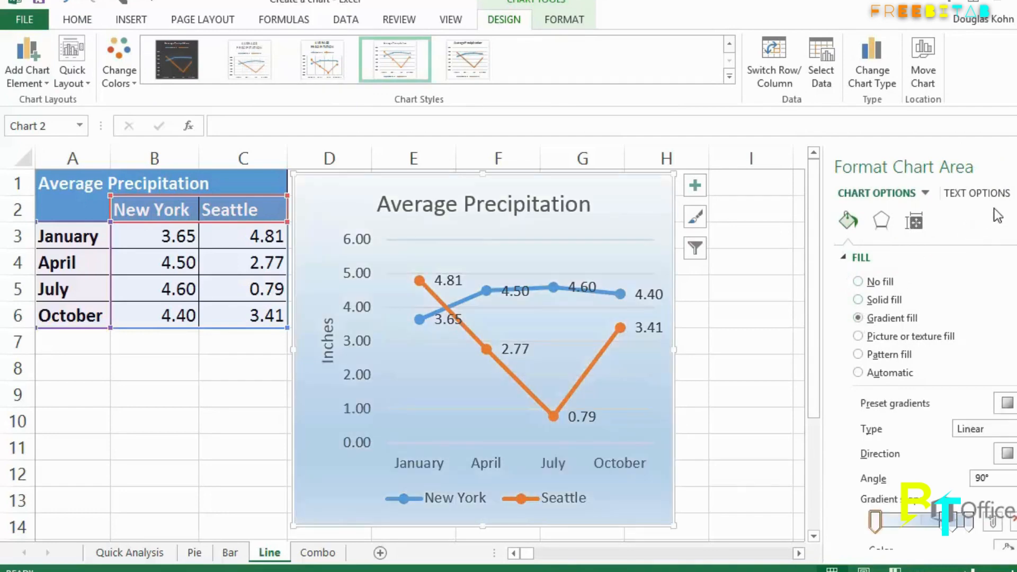
{"action": "left_click", "coordinate": [1011, 169]}
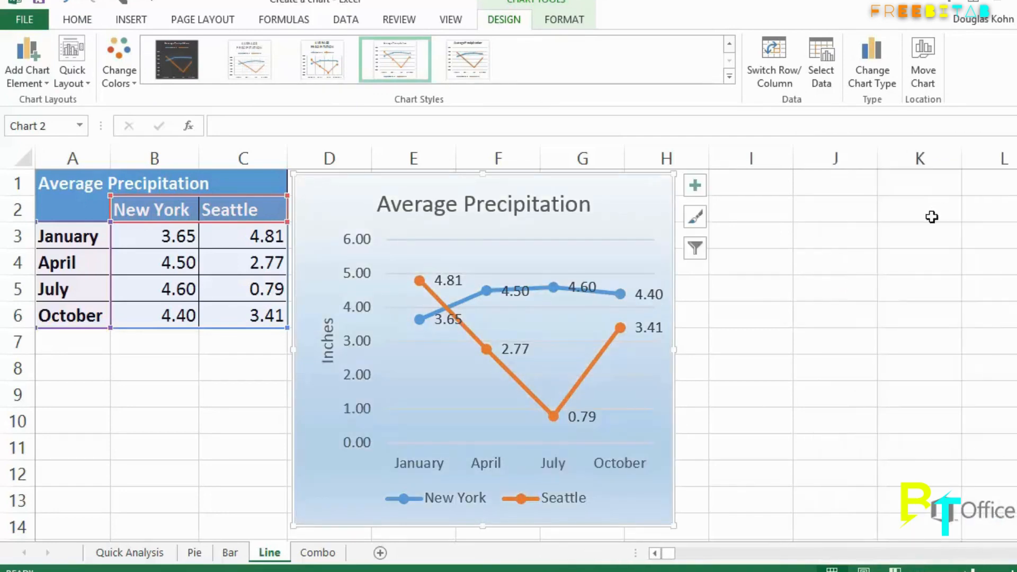
{"action": "left_click_drag", "start_coordinate": [682, 356], "coordinate": [839, 378]}
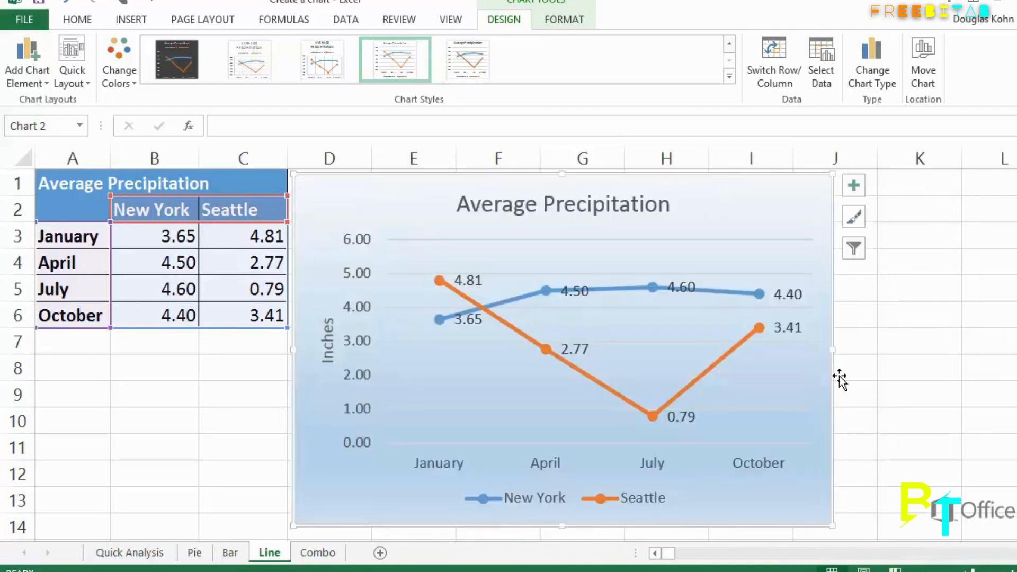